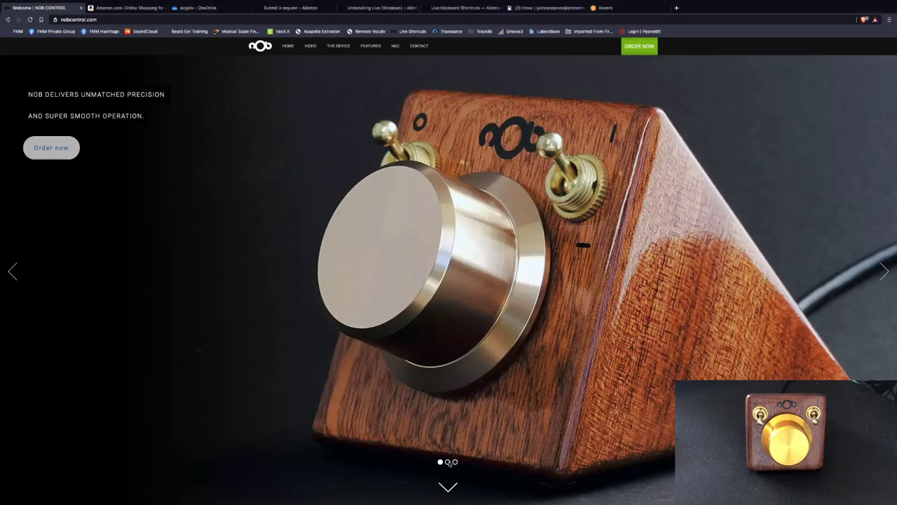
Show the second nobcontrol.com homepage slide, the NOB knob on a mixing console.
click(448, 462)
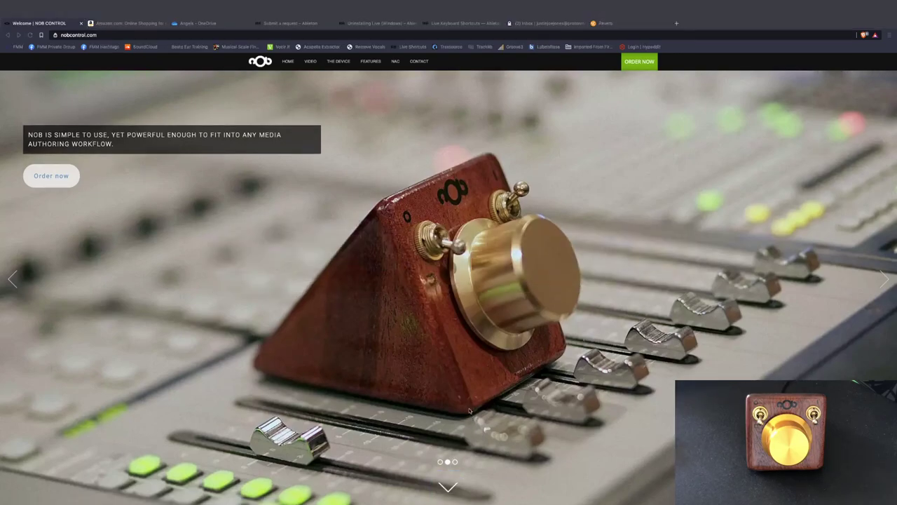
Switch from the web browser to the Ableton Live house-beat set.
key(super+Tab)
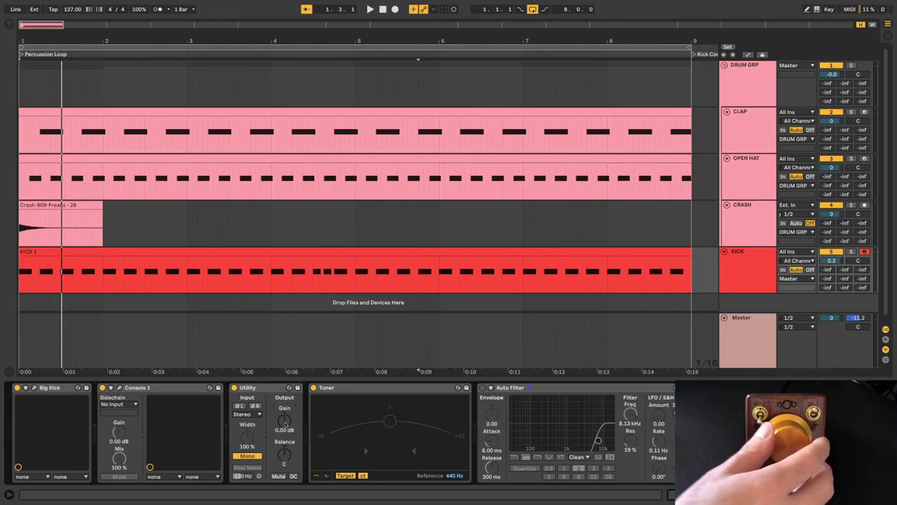
Check the Big Kick plug-in window, then select the CRASH track in the session mixer.
click(33, 388)
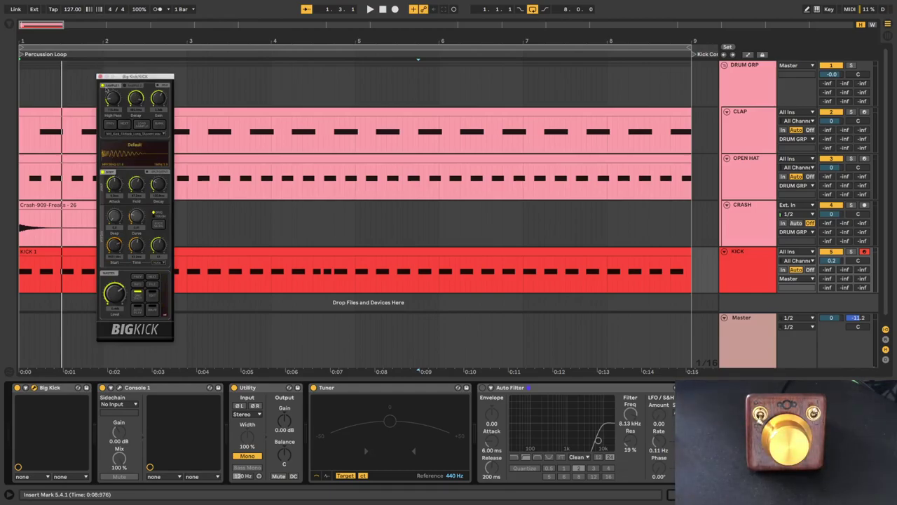
click(101, 76)
click(341, 206)
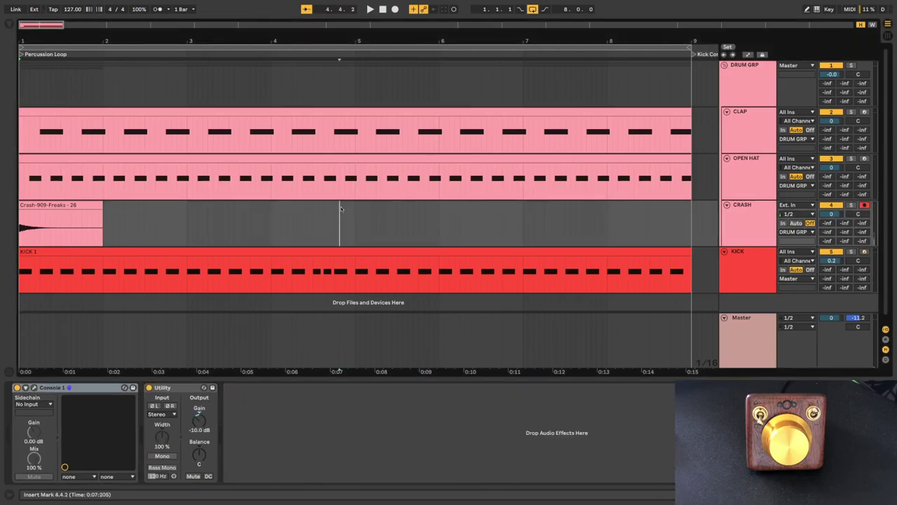
key(Tab)
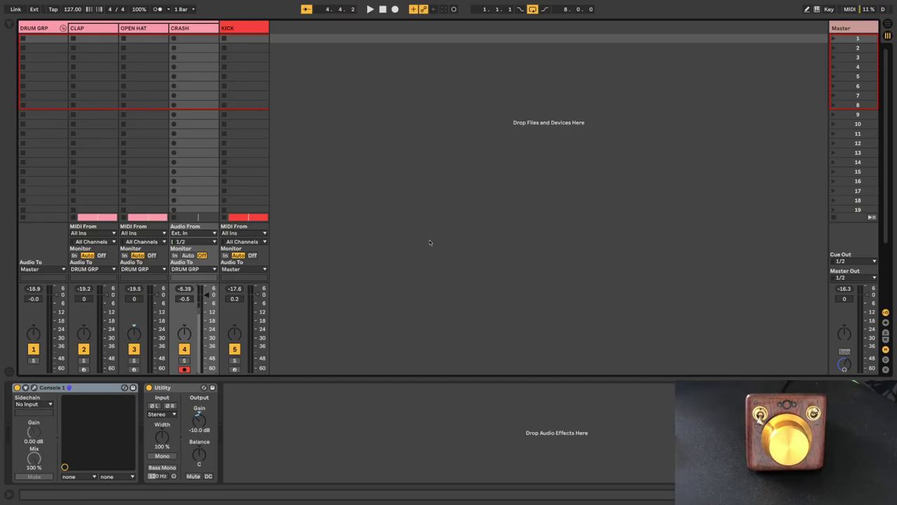
Back in Arrangement view, open the Crash-909-Freaks clip in Clip View.
key(Tab)
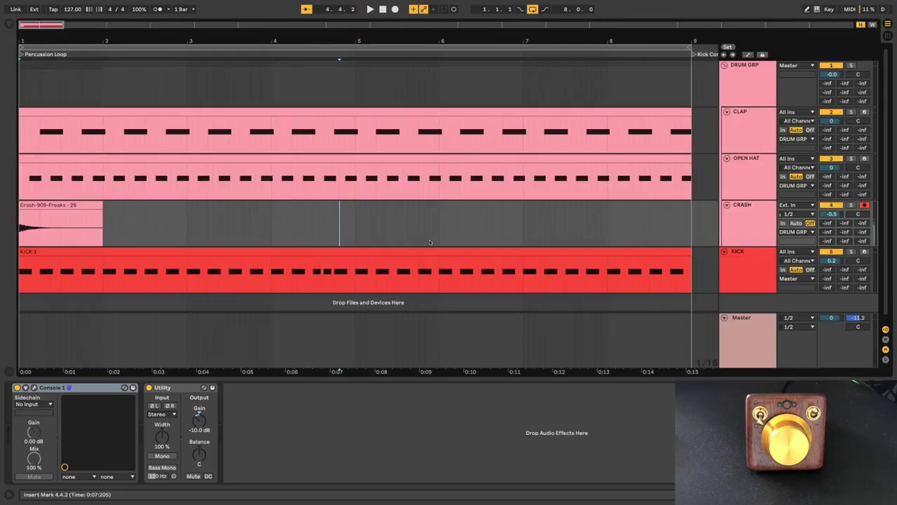
click(457, 112)
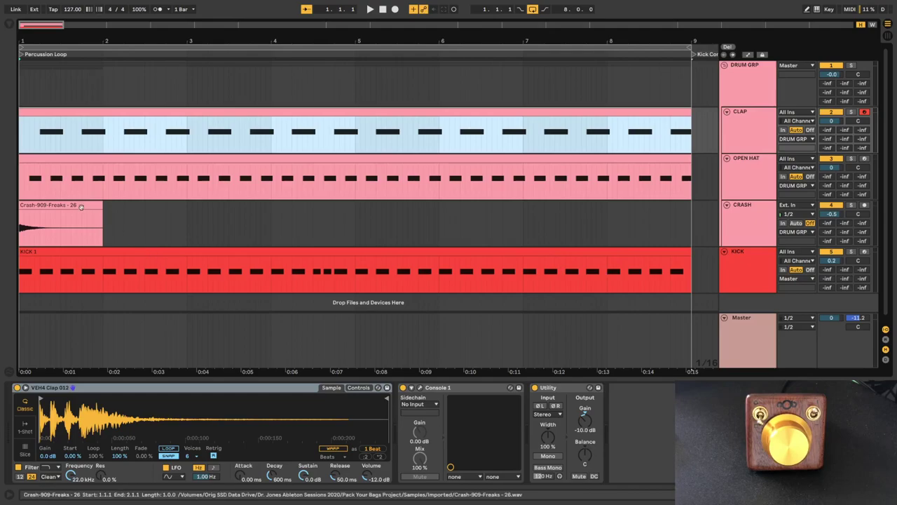
click(98, 223)
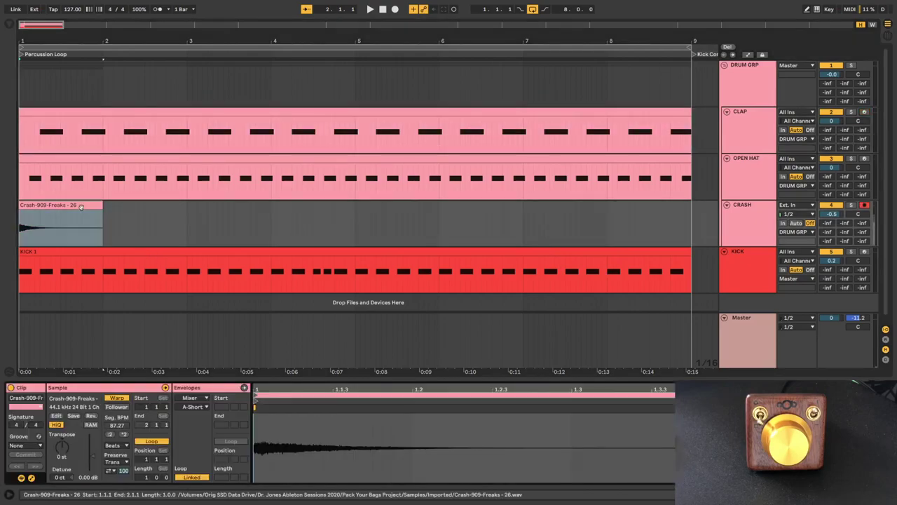
Change the crash clip's Transient Loop Mode and sweep Transient Envelope, ending at 100.
click(111, 470)
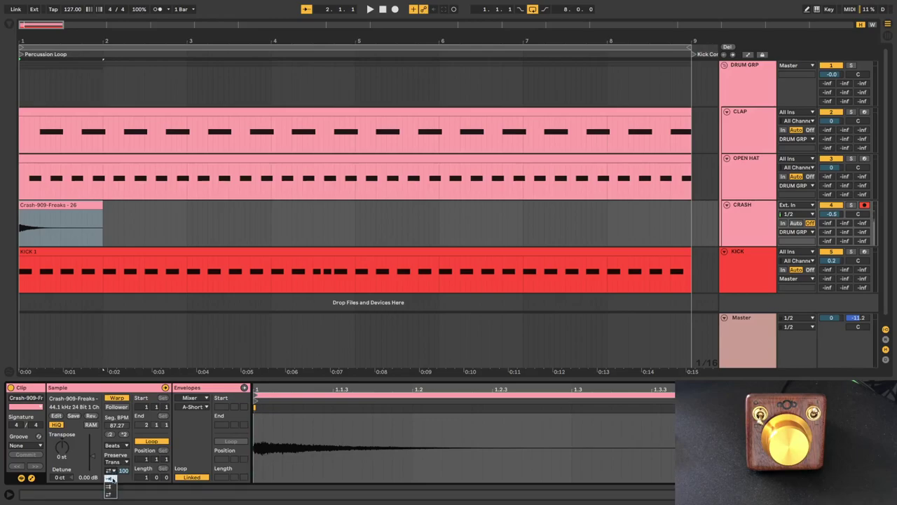
click(110, 478)
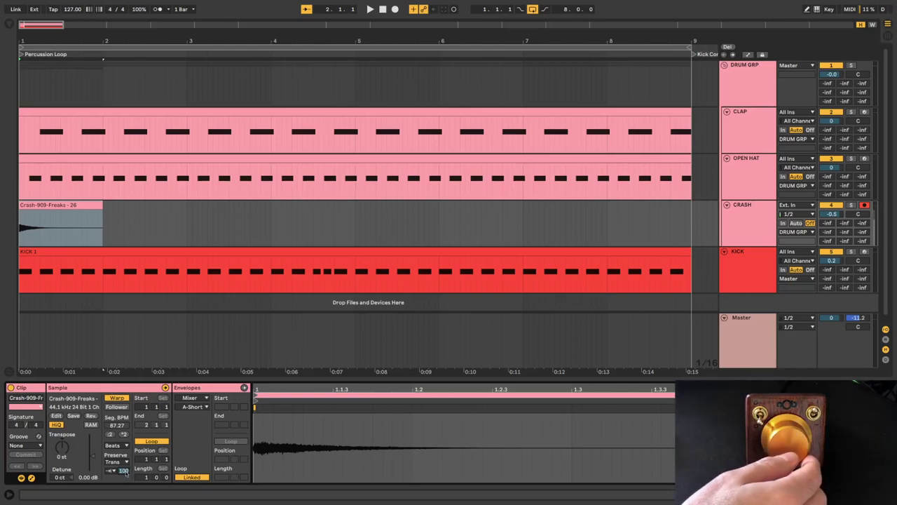
scroll(123, 471, down, 14)
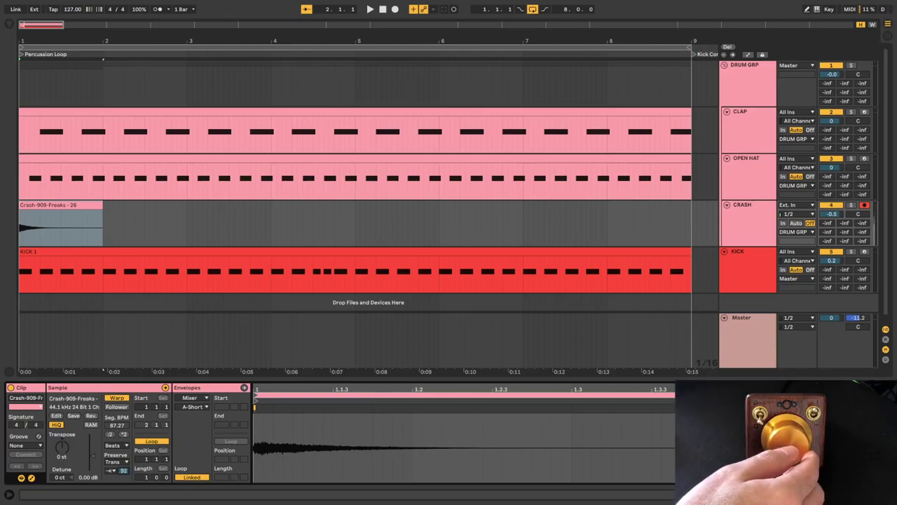
scroll(124, 470, down, 20)
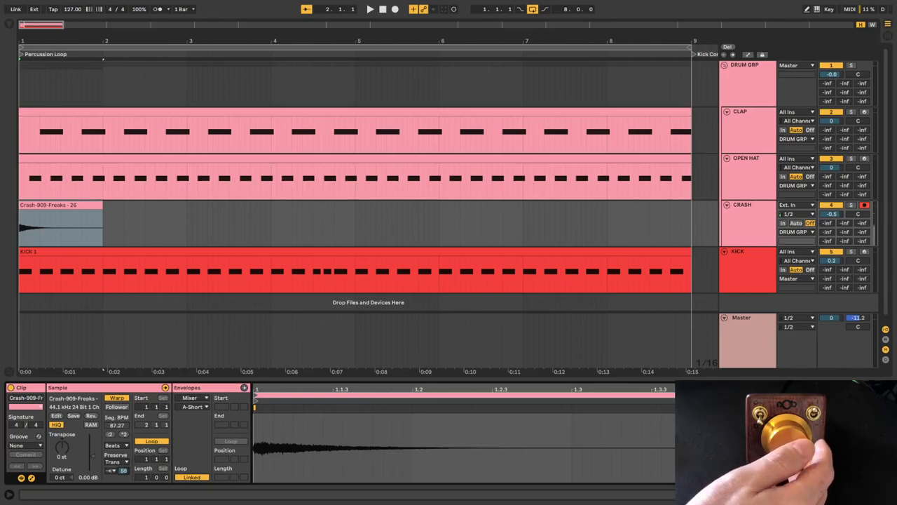
scroll(124, 470, up, 20)
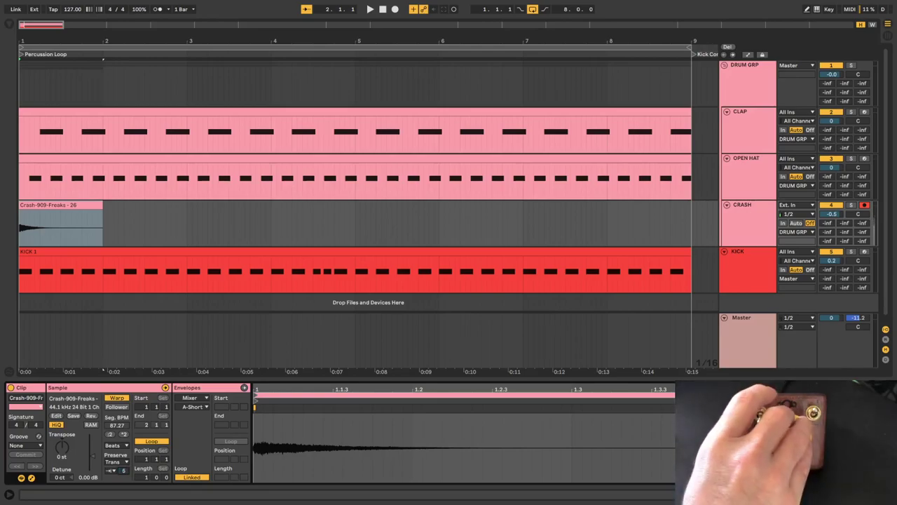
scroll(123, 470, down, 20)
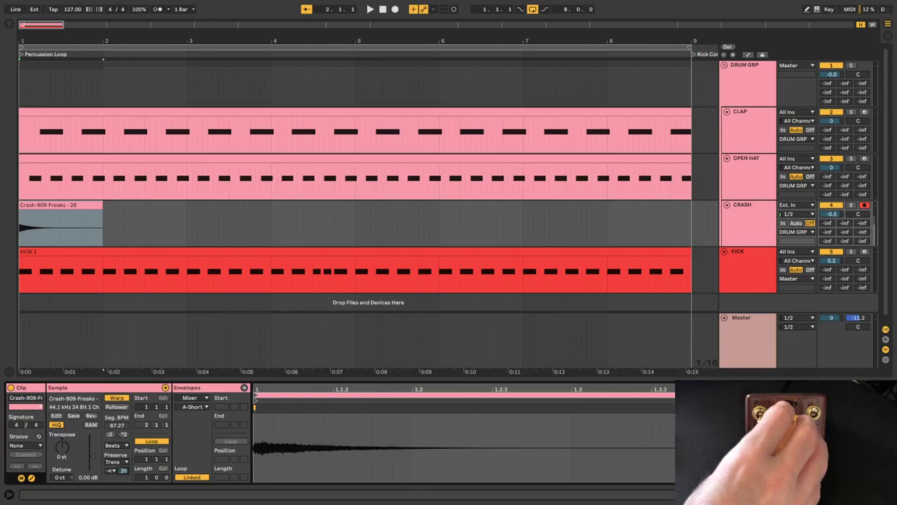
scroll(123, 470, up, 18)
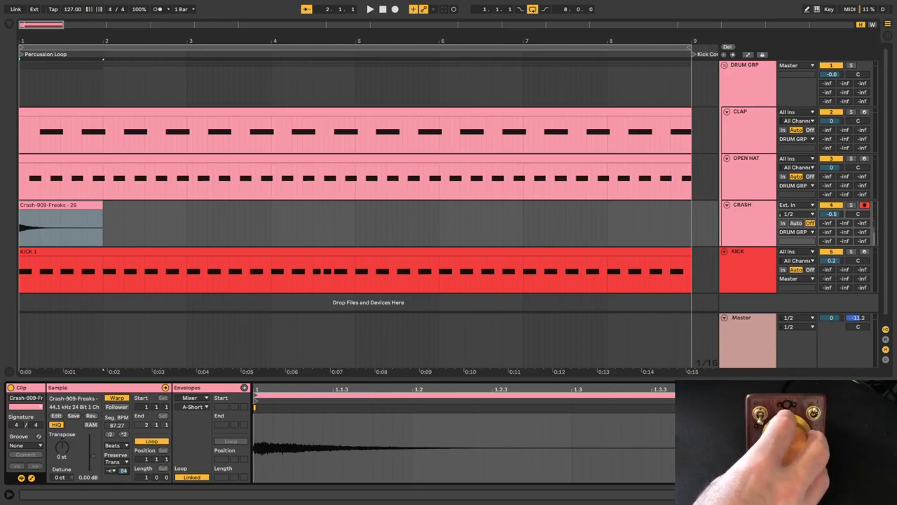
scroll(123, 470, up, 20)
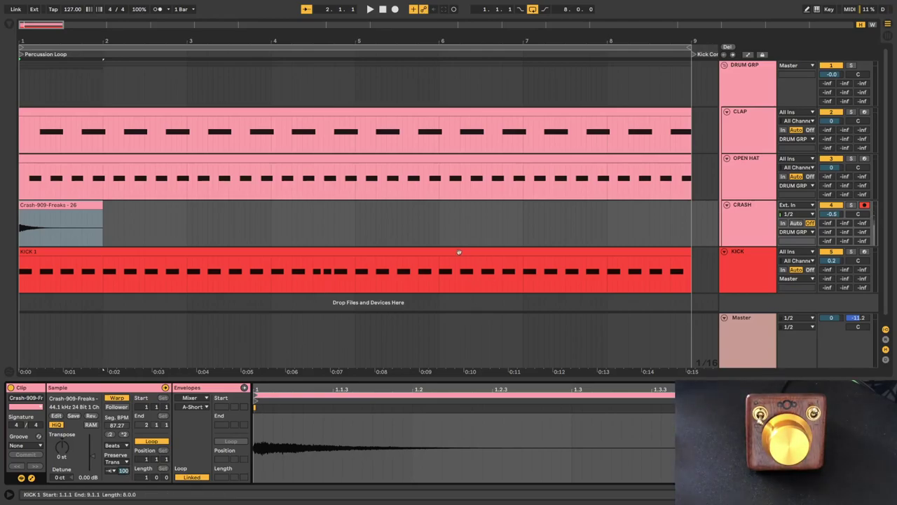
Make the note editor taller and select the OPEN HAT note at 4.2.3.
click(441, 114)
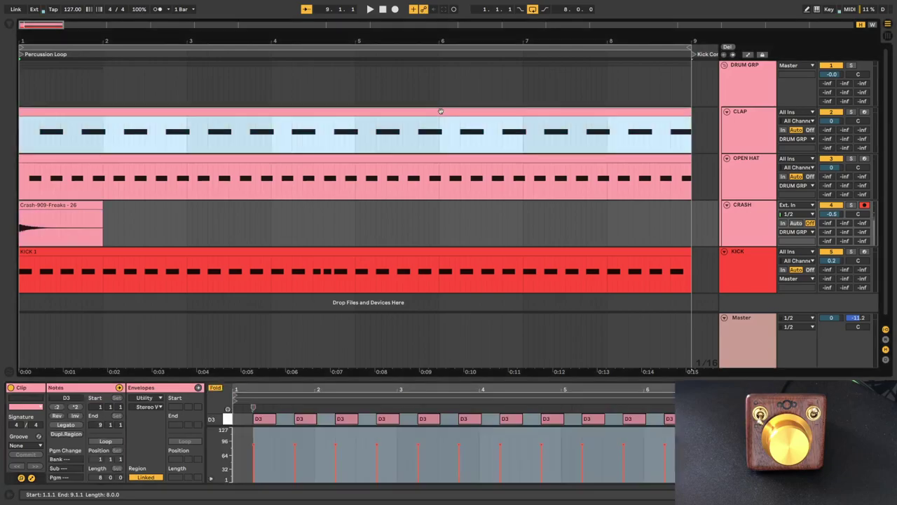
drag(437, 378, 442, 256)
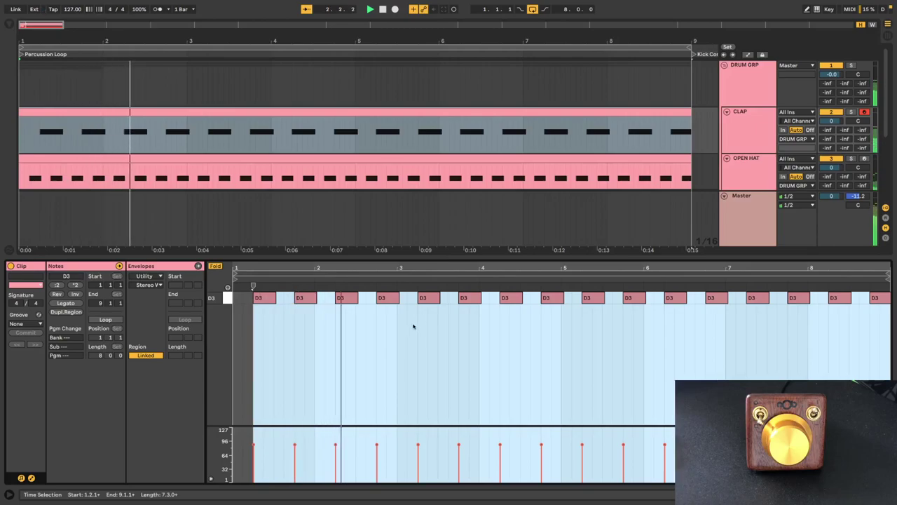
click(546, 162)
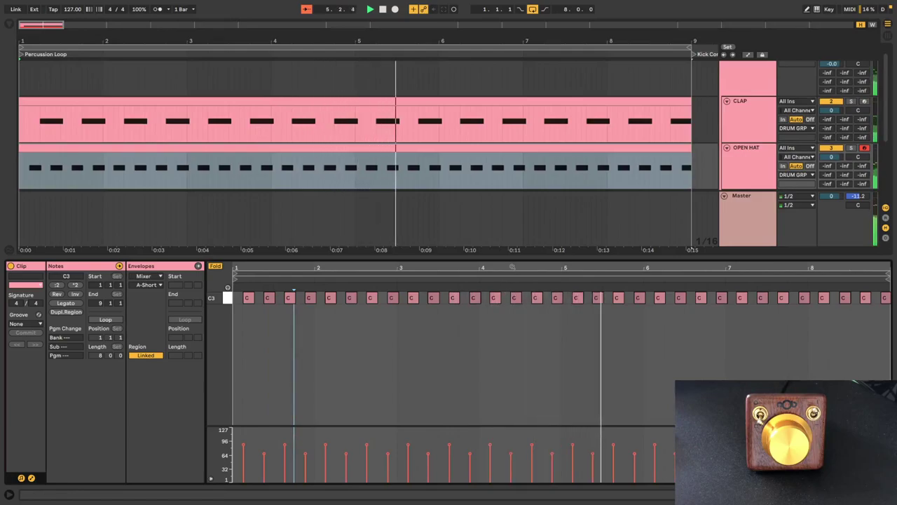
click(512, 267)
scroll(512, 267, up, 10)
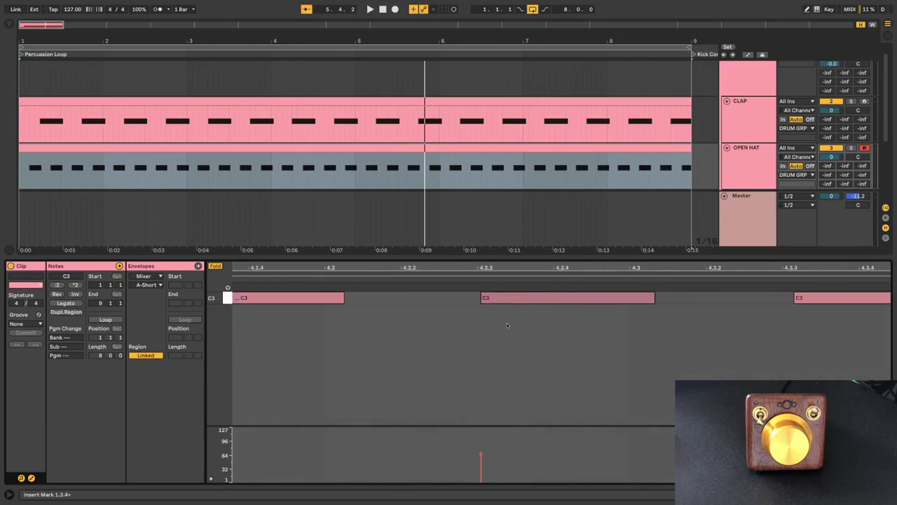
click(513, 299)
click(514, 299)
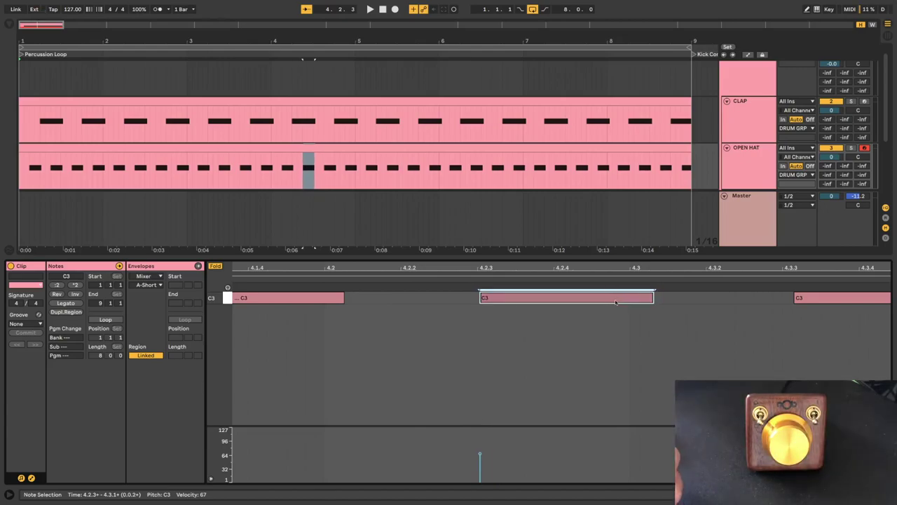
Select all OPEN HAT notes and drag them slightly earlier, off the grid.
key(x)
key(ctrl+a)
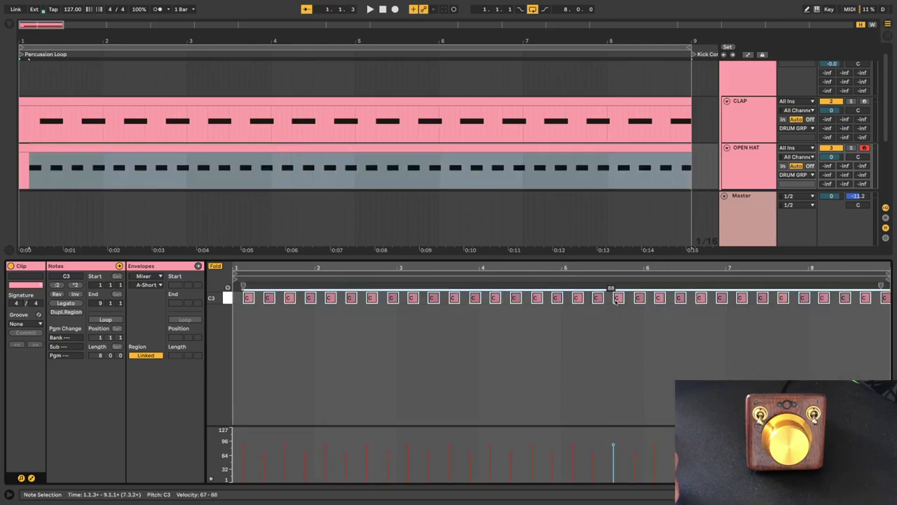
drag(556, 267, 556, 331)
drag(549, 269, 549, 261)
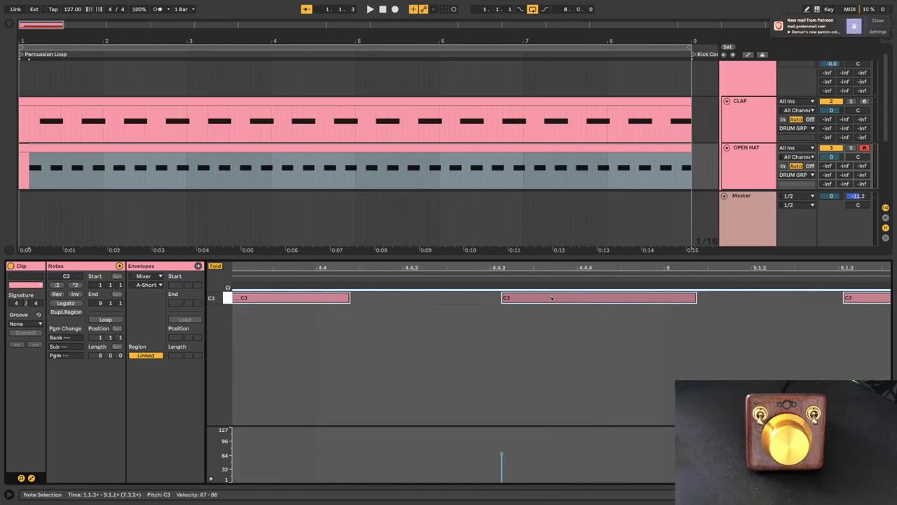
mouse_move(551, 298)
mouse_down()
mouse_move(515, 302)
mouse_move(556, 300)
mouse_move(544, 301)
mouse_up()
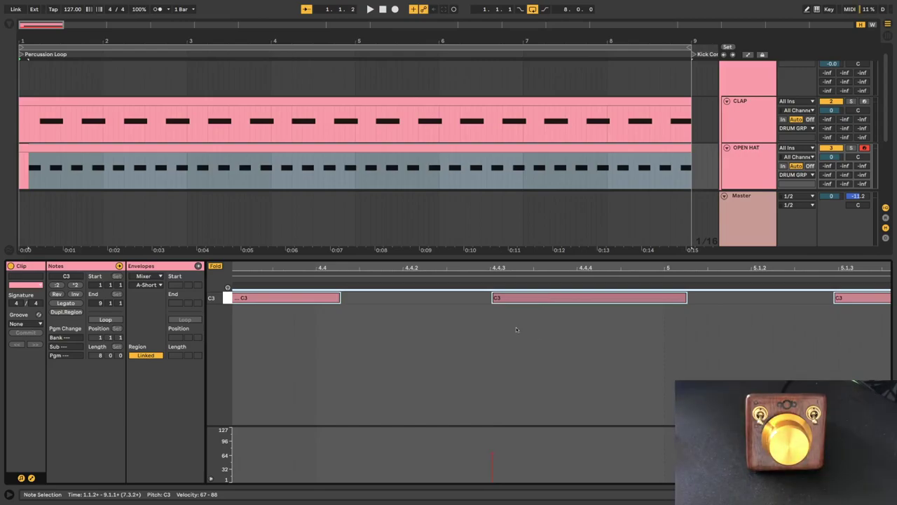
Set Fixed Grid to Off and nudge the hi-hat notes to just before 4.4.3.
right_click(516, 319)
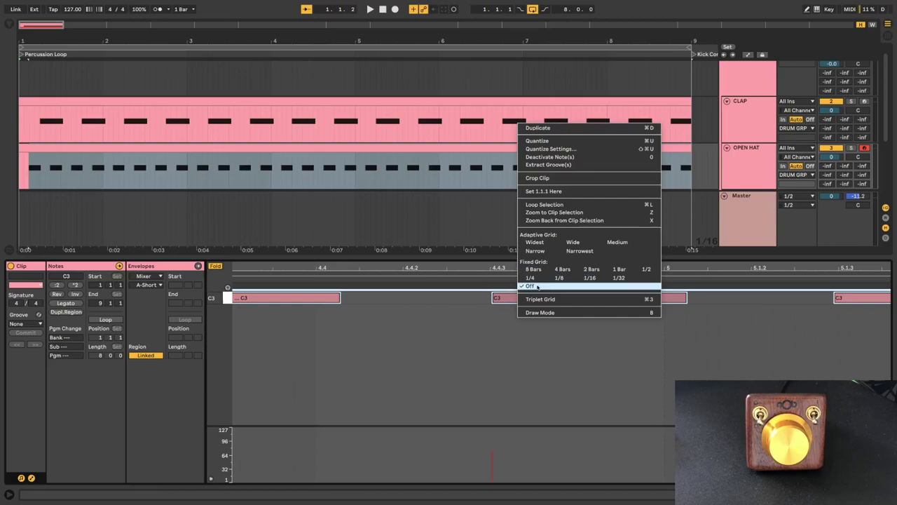
click(541, 312)
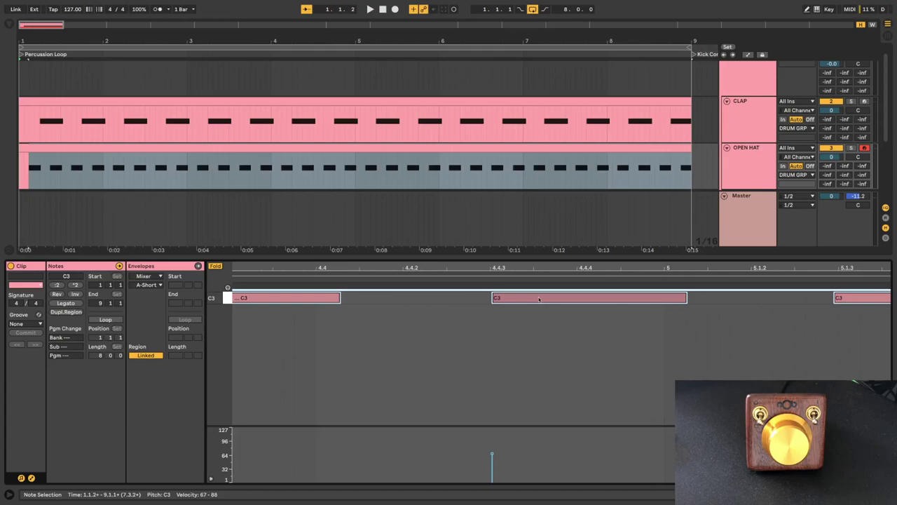
drag(539, 299, 559, 301)
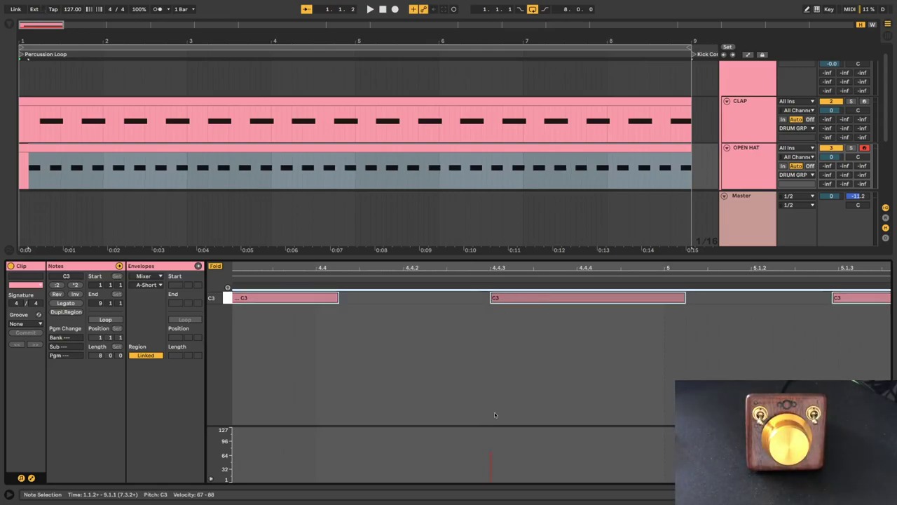
Enlarge the velocity lane and raise all OPEN HAT velocities to alternating 84 and 108.
key(z)
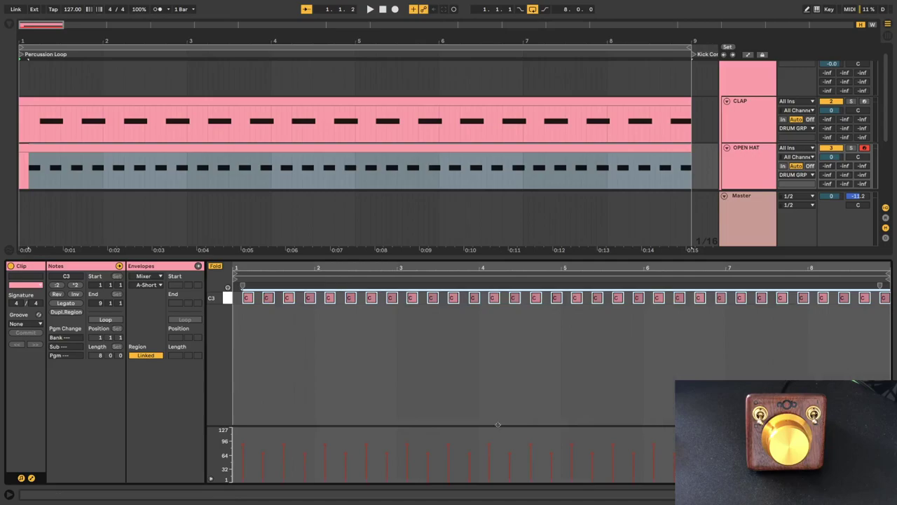
drag(497, 425, 499, 326)
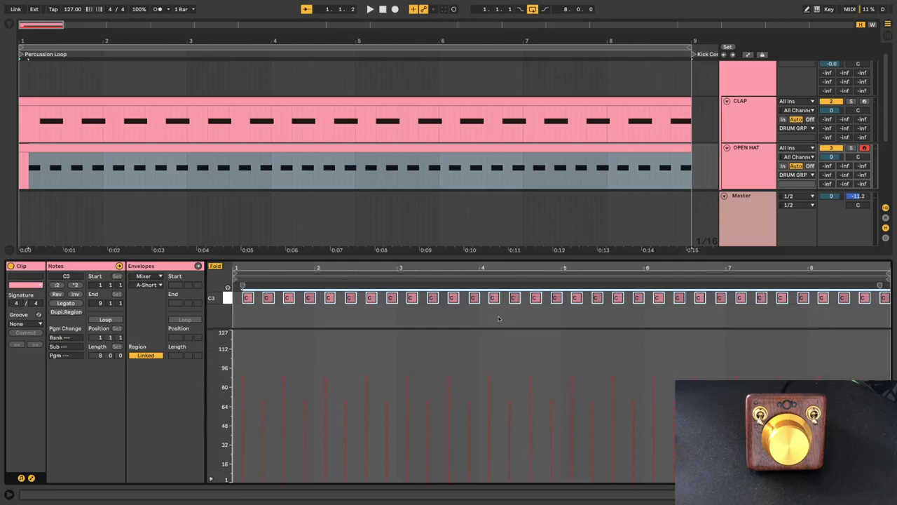
click(519, 369)
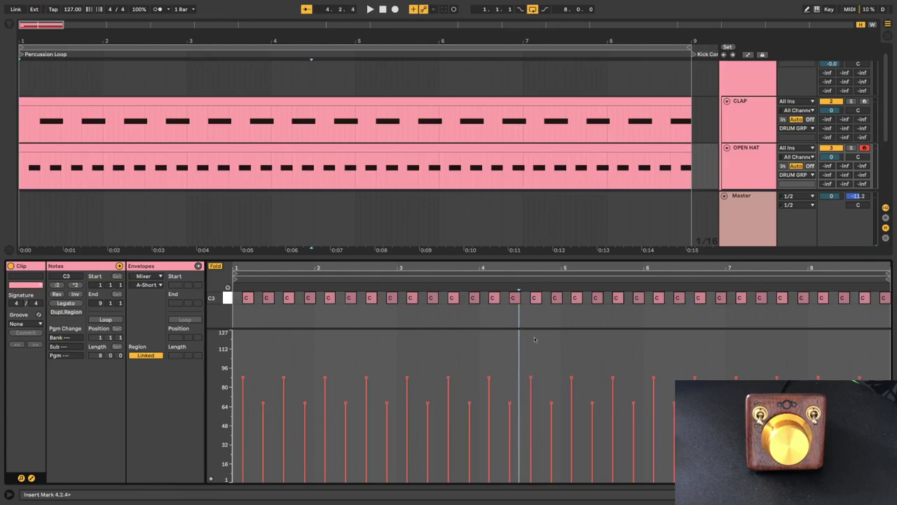
click(438, 322)
key(ctrl+a)
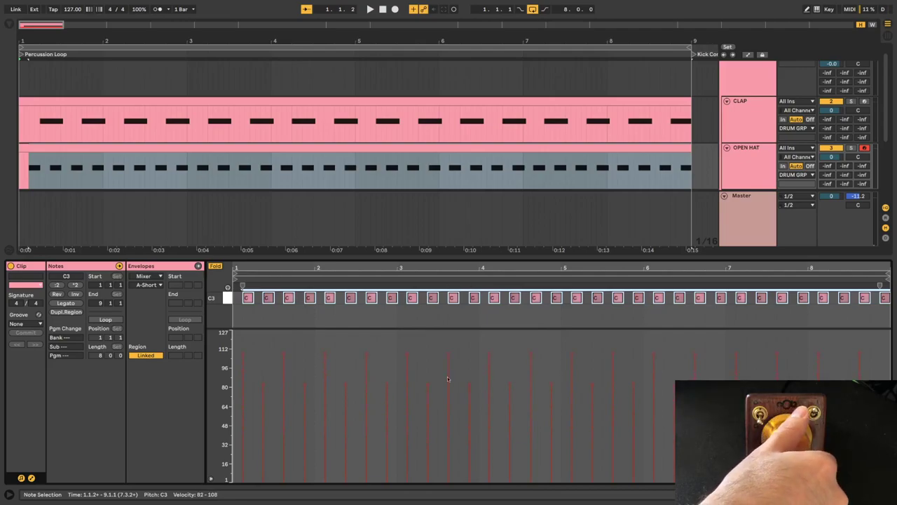
Confirm the 3.3.2 hi-hat note's velocity of 108, then unfold the KICK track.
click(449, 354)
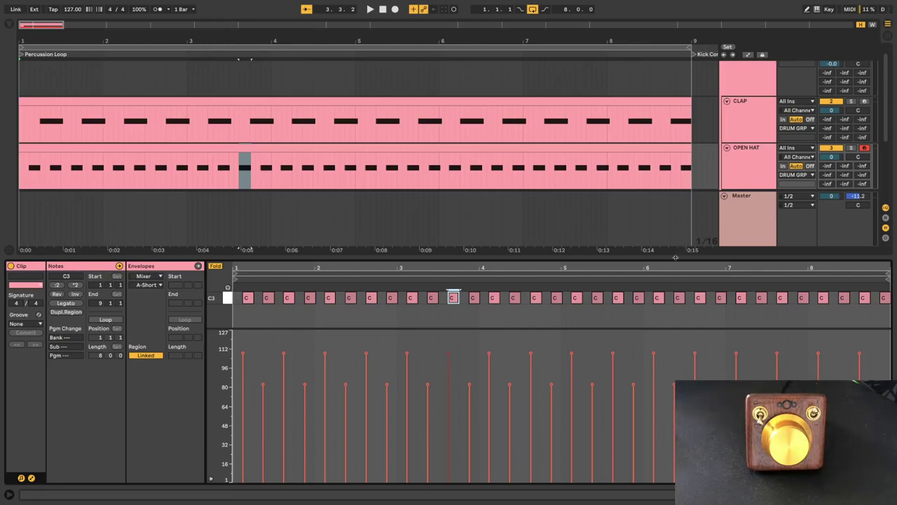
drag(675, 258, 679, 312)
click(724, 240)
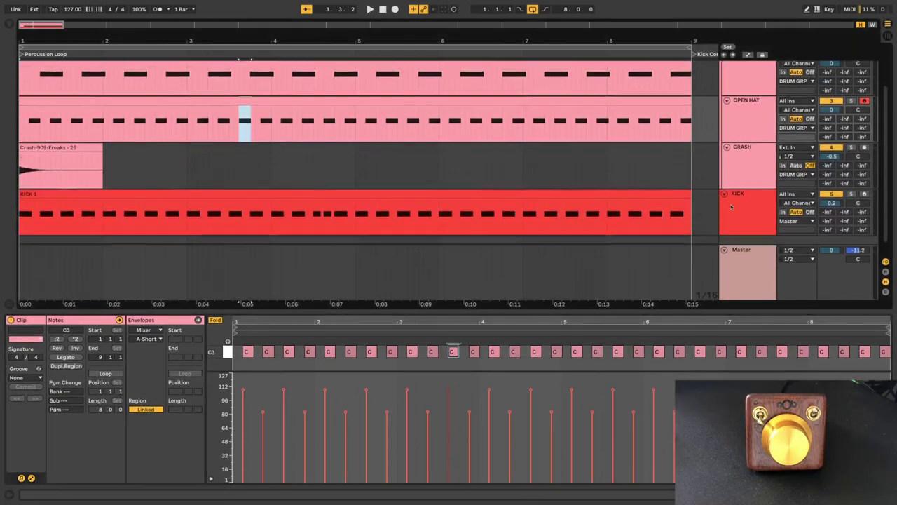
Select the KICK 1 clip and show its Auto Filter Frequency automation.
click(627, 179)
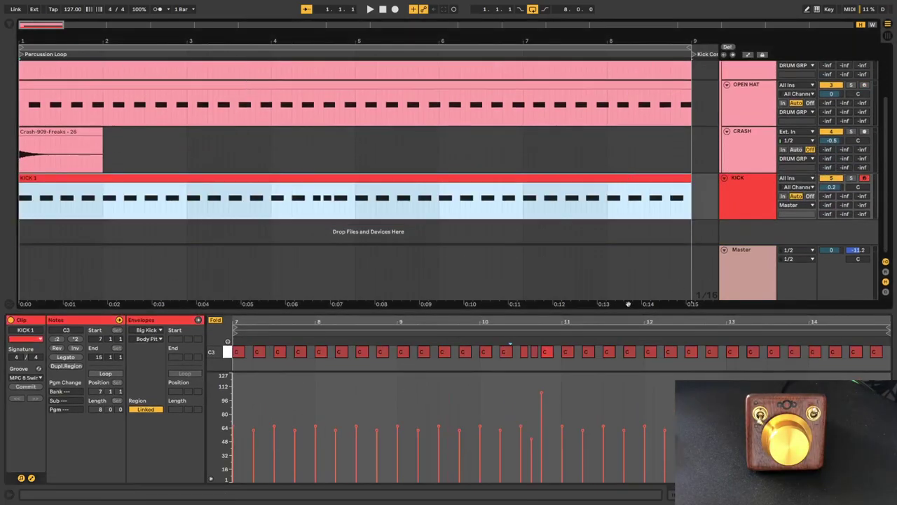
key(shift+Tab)
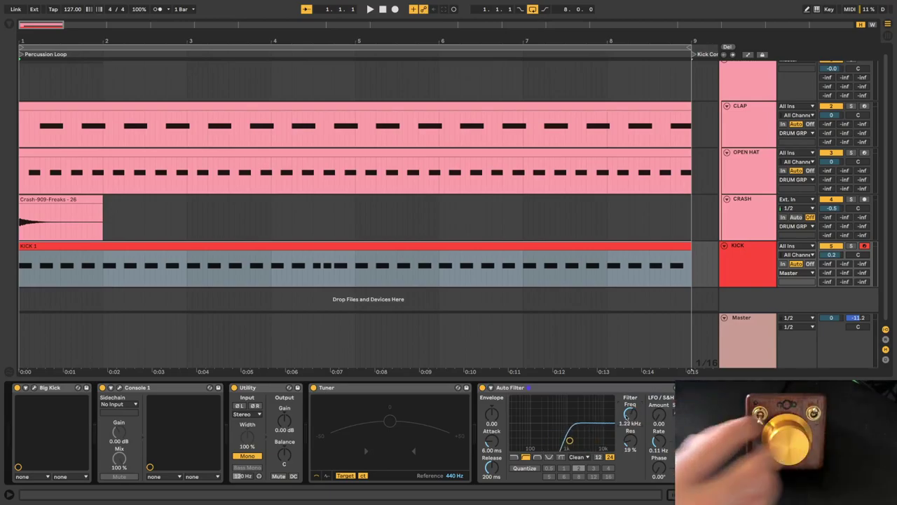
key(a)
click(624, 248)
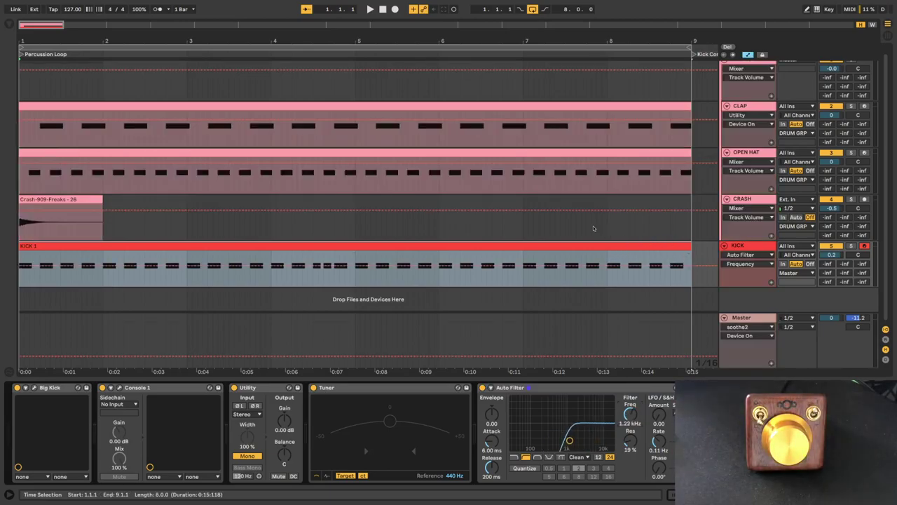
Enlarge the KICK track and record an Auto Filter frequency sweep across bars 1–5, ending at 35.6 Hz.
key(z)
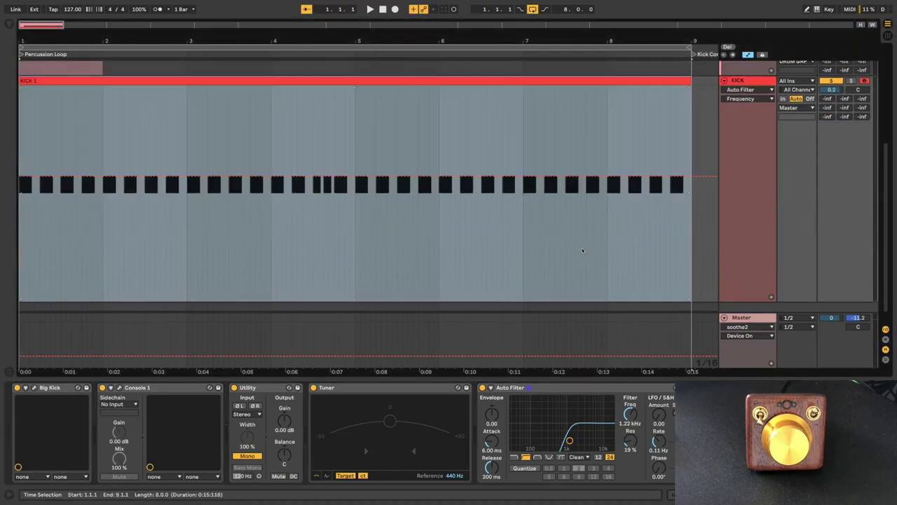
key(F9)
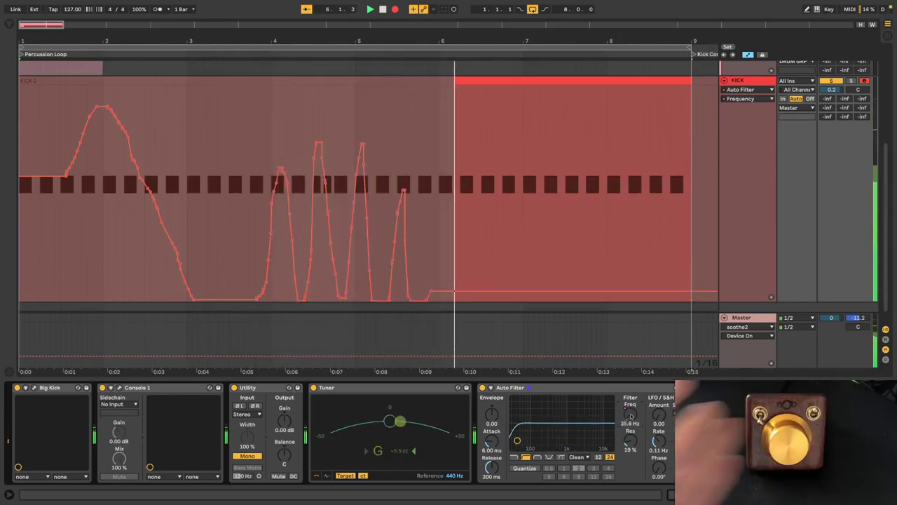
key(F9)
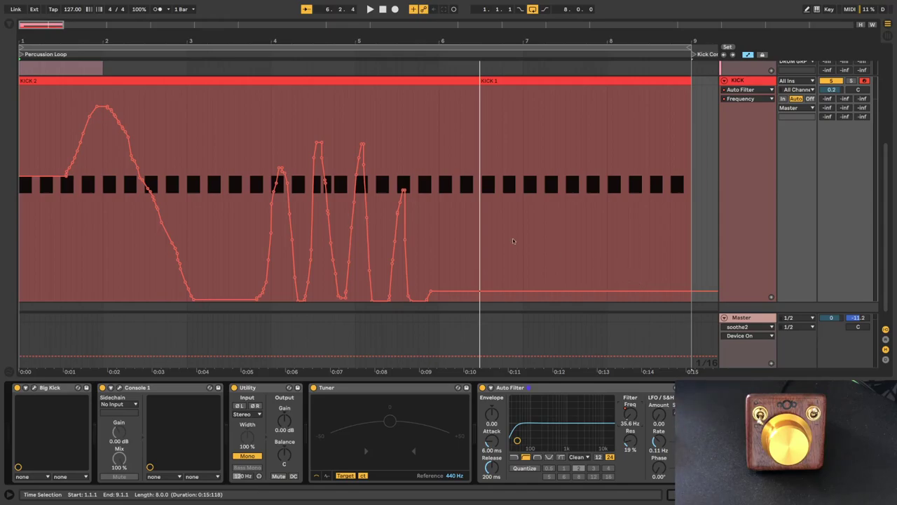
Shift the 4.37 kHz frequency breakpoint later to just before bar 6 and zoom in around it.
click(492, 247)
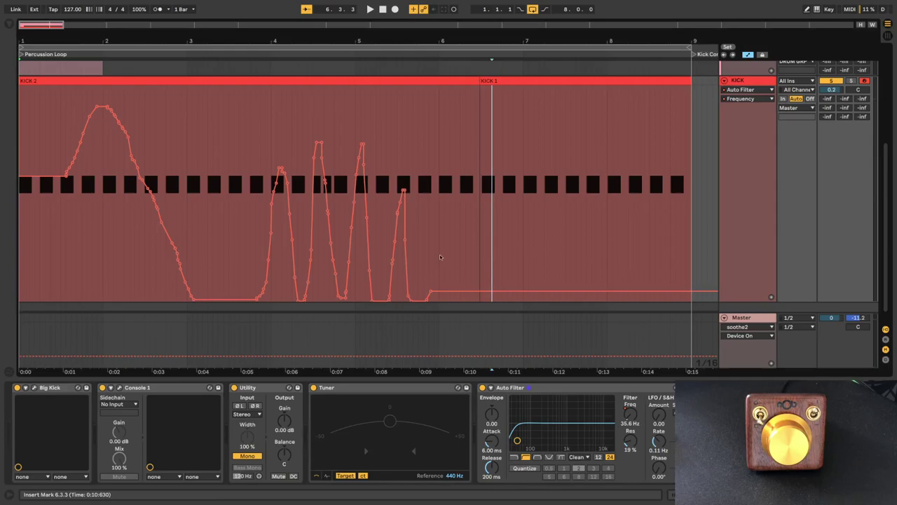
click(439, 255)
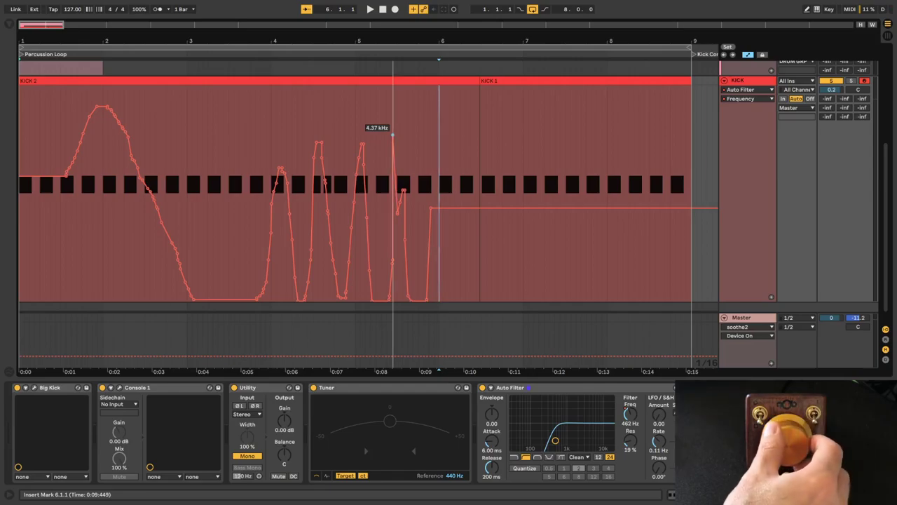
drag(391, 134, 423, 136)
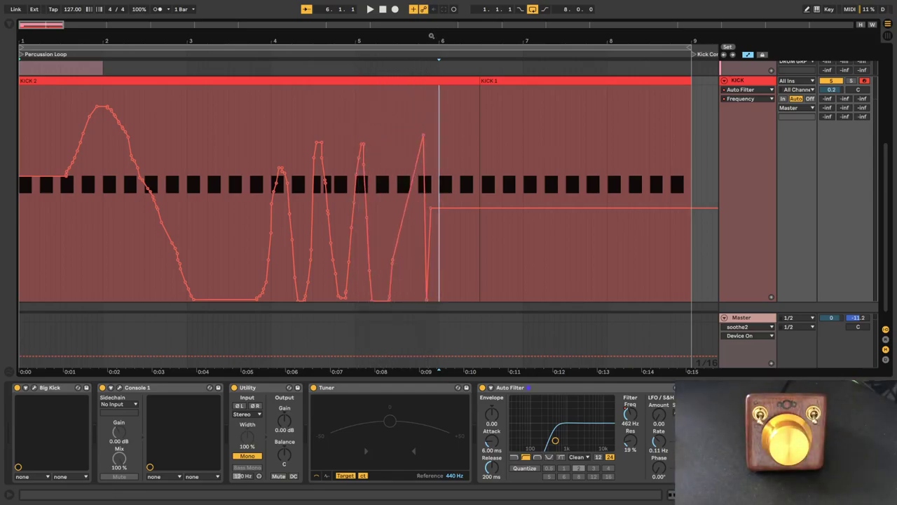
drag(431, 35, 435, 125)
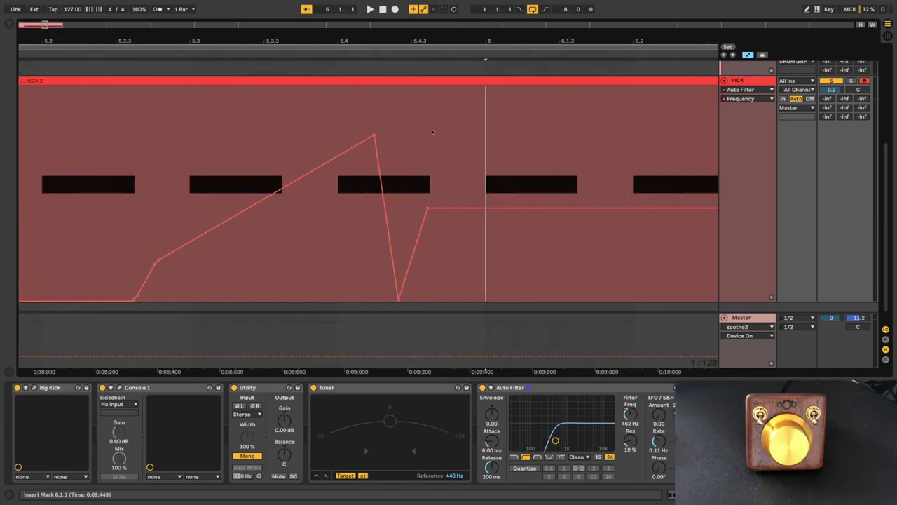
Set Fixed Grid to Off and slide the peak breakpoint earlier, between 5.3.3 and 5.4, reading 4.44 kHz.
right_click(432, 129)
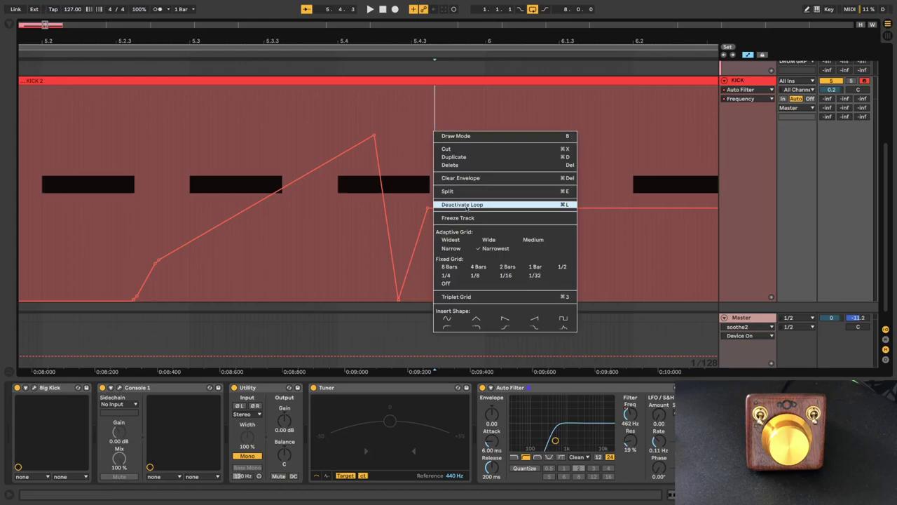
click(454, 287)
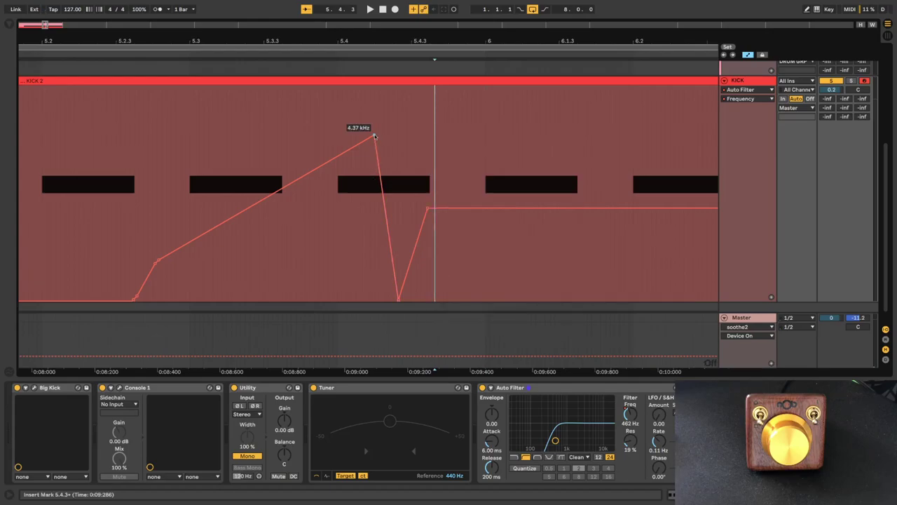
drag(373, 136, 305, 136)
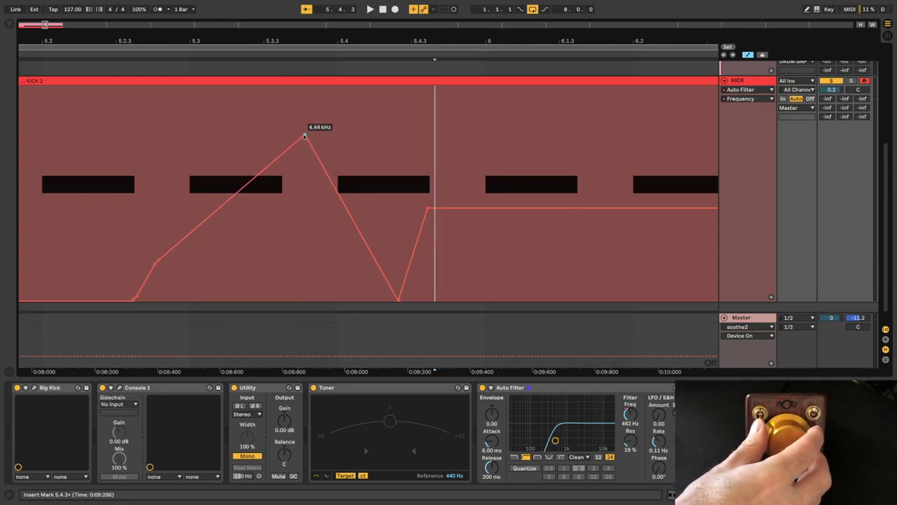
Pull the KICK Frequency peak breakpoint down to about 598 Hz and fine-tune its position.
drag(304, 136, 265, 201)
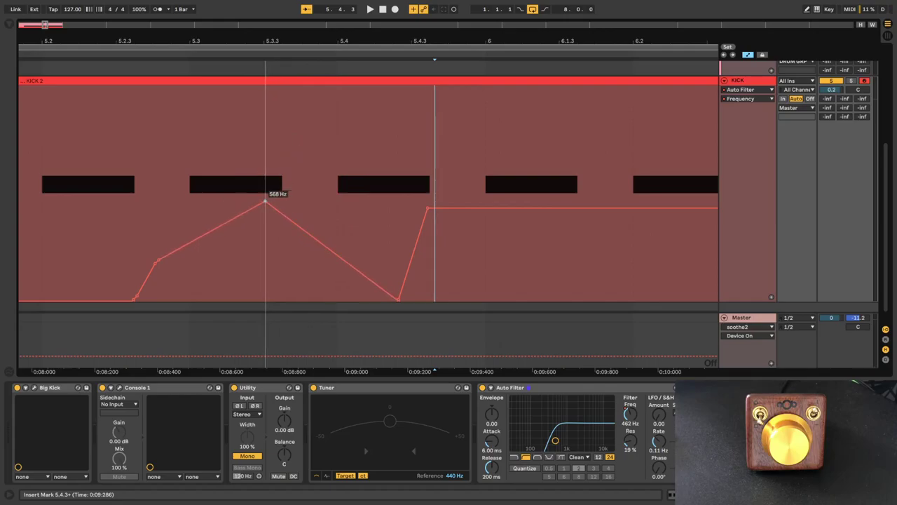
drag(265, 201, 256, 202)
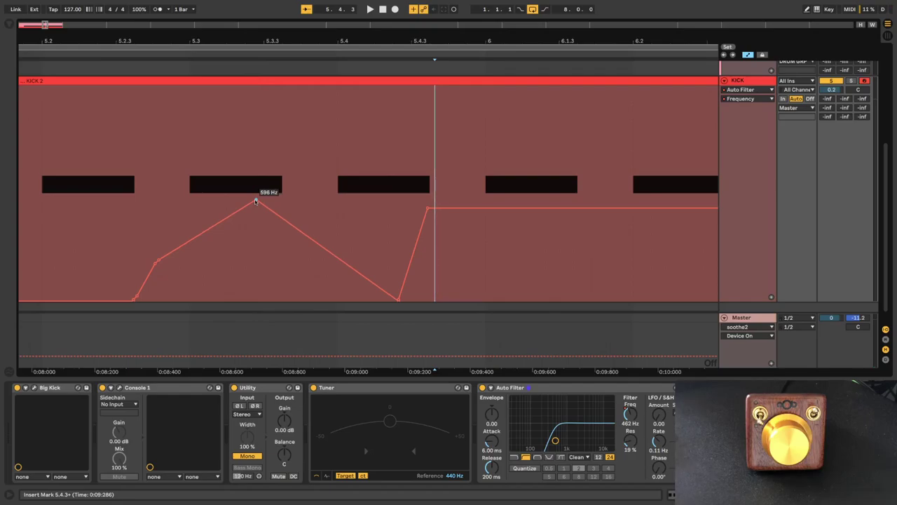
drag(255, 202, 282, 208)
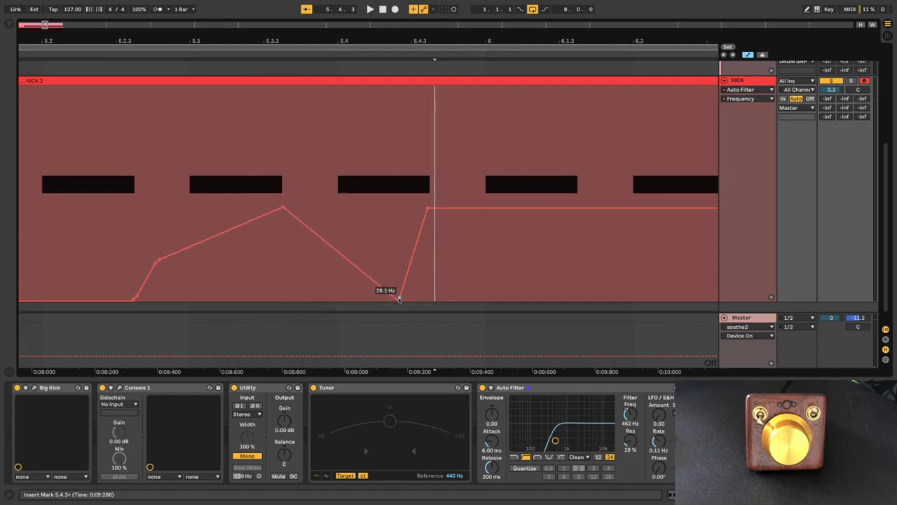
Delete the 26 Hz breakpoint and add a new breakpoint after the peak, settling it at 45.5 Hz.
click(398, 301)
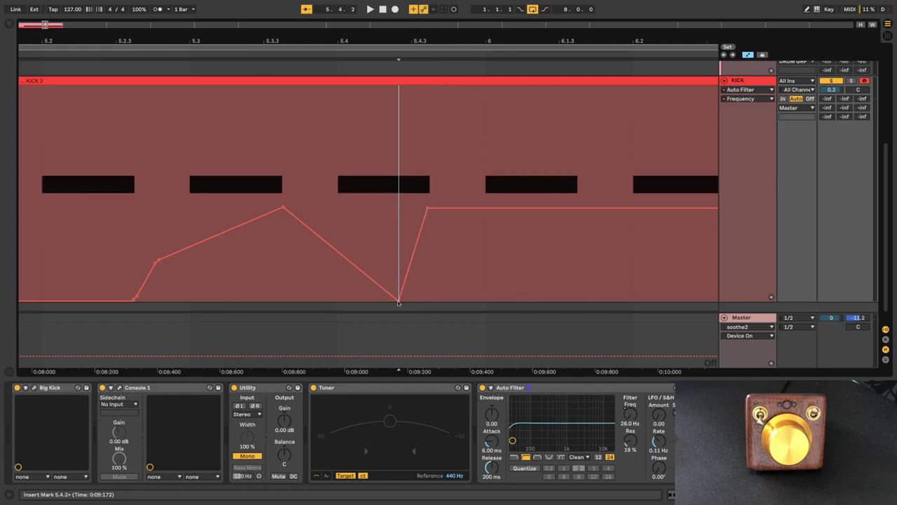
click(399, 302)
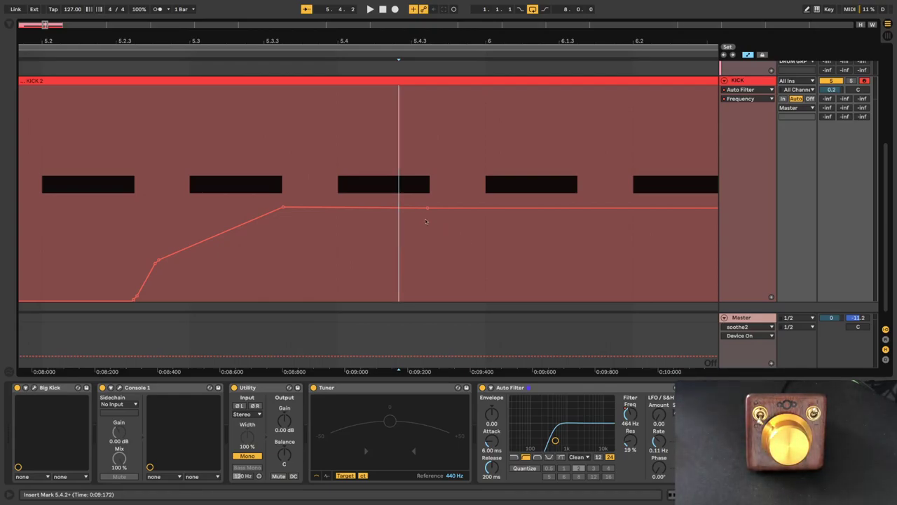
drag(429, 209, 447, 278)
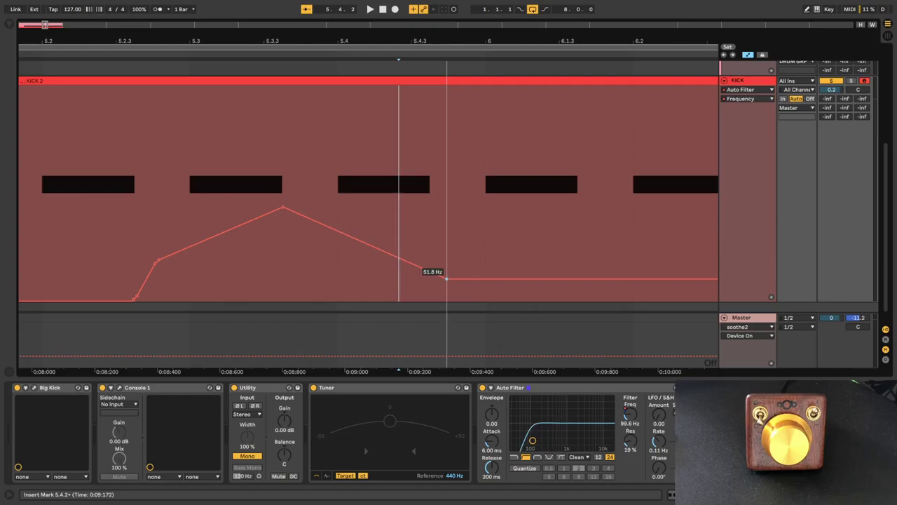
mouse_move(446, 278)
mouse_down()
mouse_move(442, 288)
mouse_move(441, 279)
mouse_move(459, 280)
mouse_up()
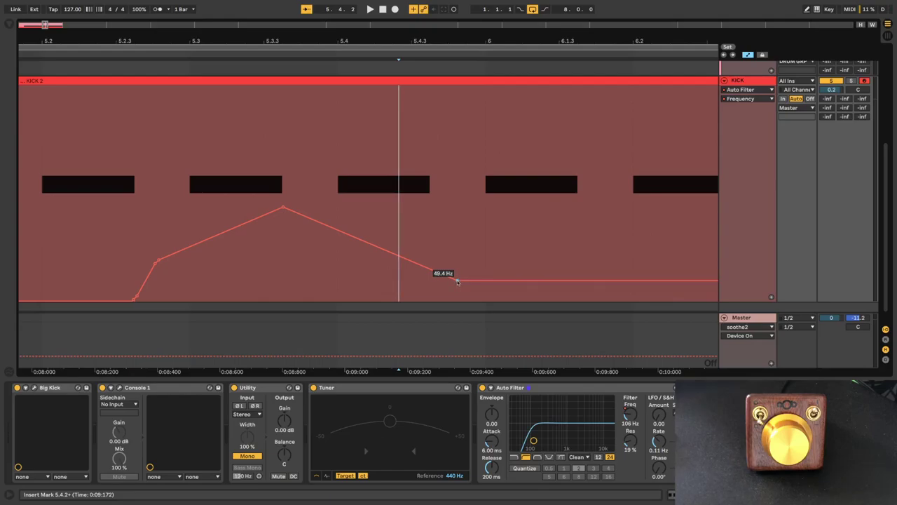
mouse_move(457, 281)
mouse_down()
mouse_move(448, 250)
mouse_move(452, 283)
mouse_up()
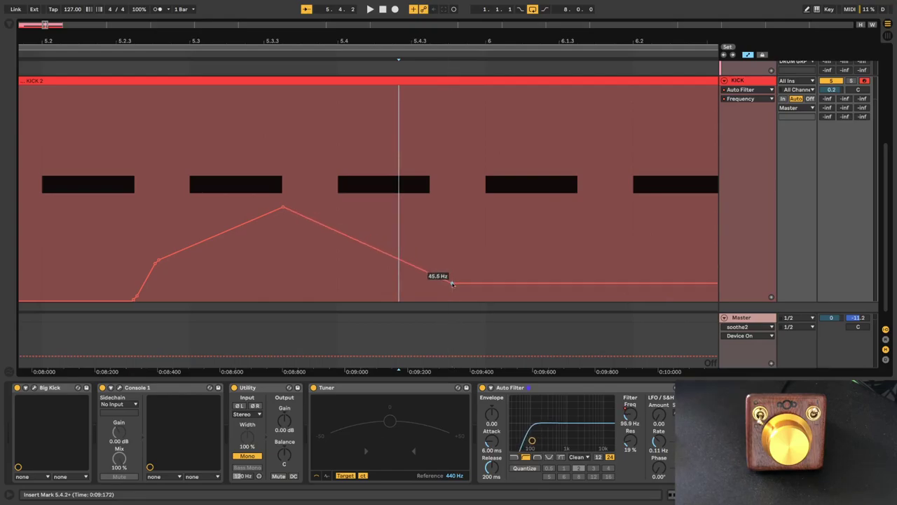